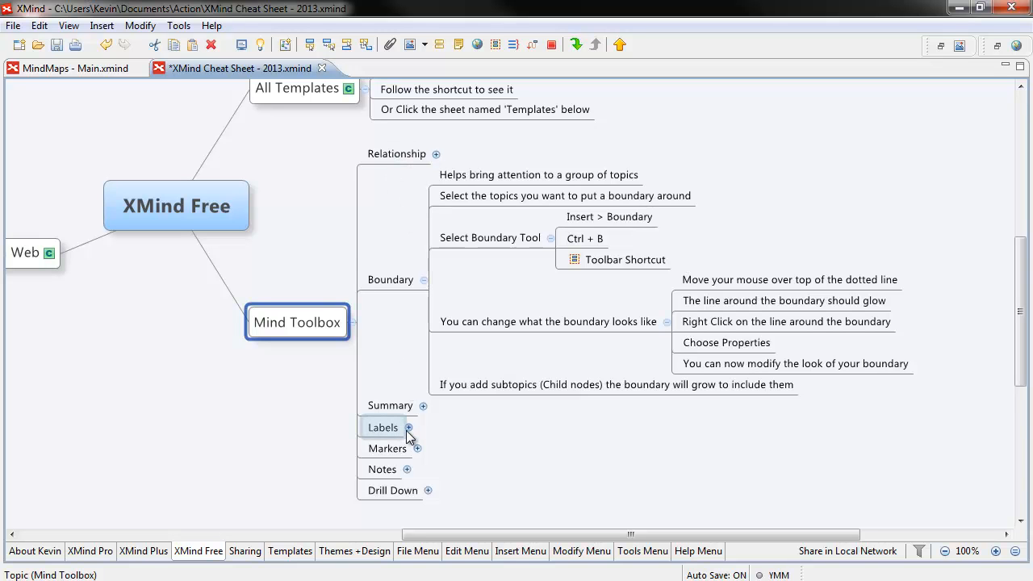
# Step: Select the Boundary topic and its subtopics down to Insert > Boundary, then show the Insert menu
pyautogui.click(391, 281)
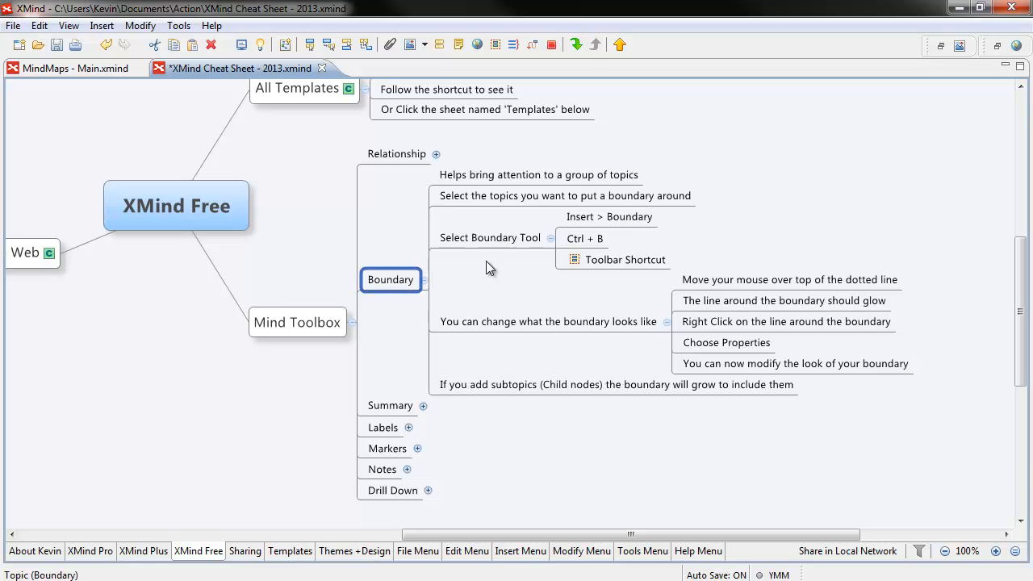
pyautogui.click(497, 180)
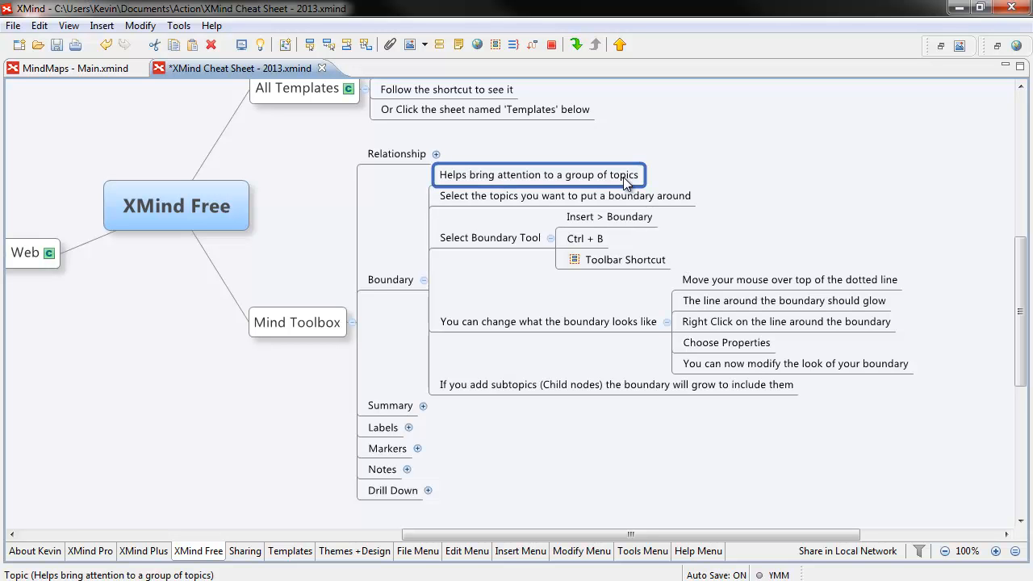
pyautogui.click(528, 197)
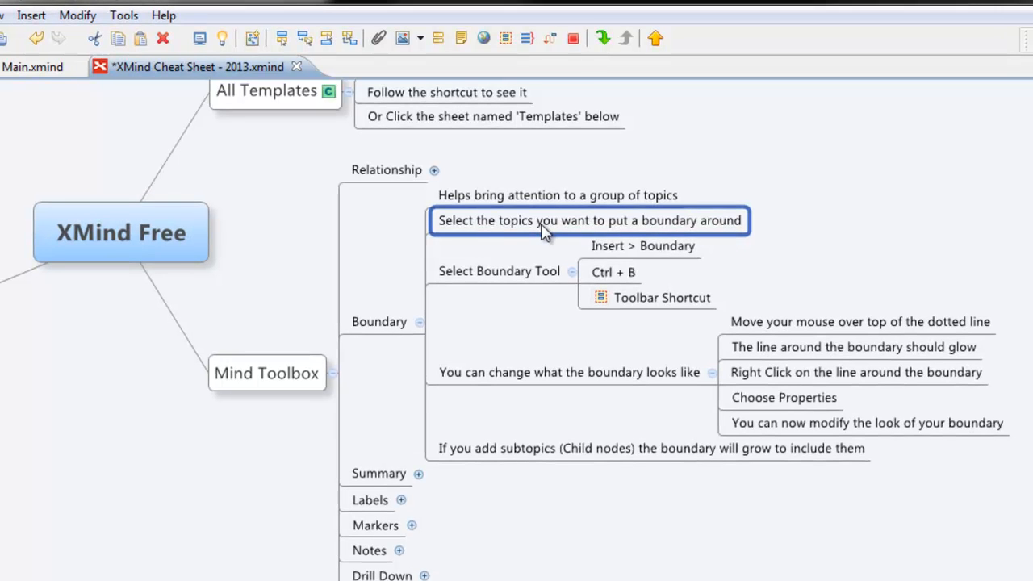
pyautogui.click(533, 272)
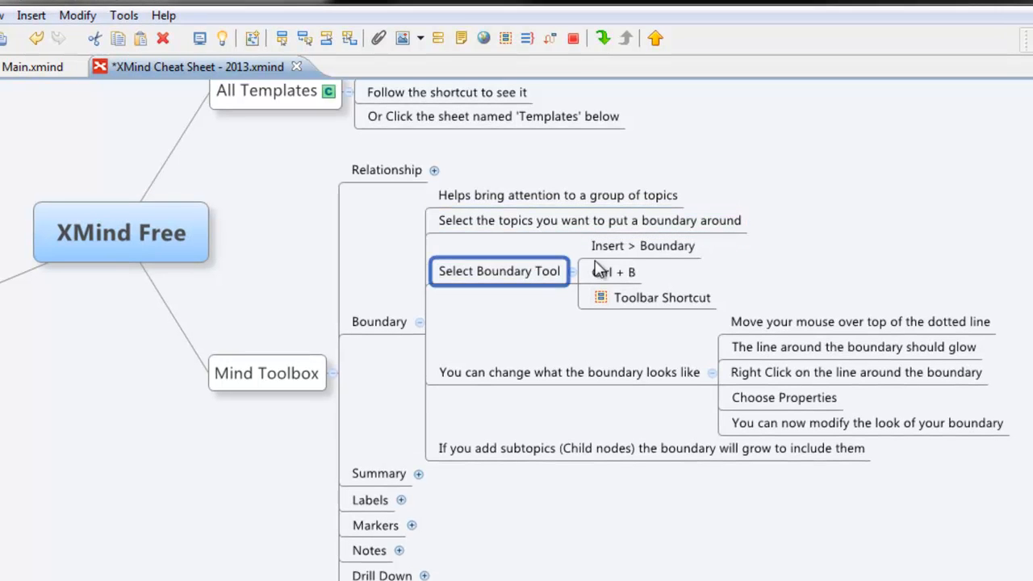
pyautogui.click(618, 250)
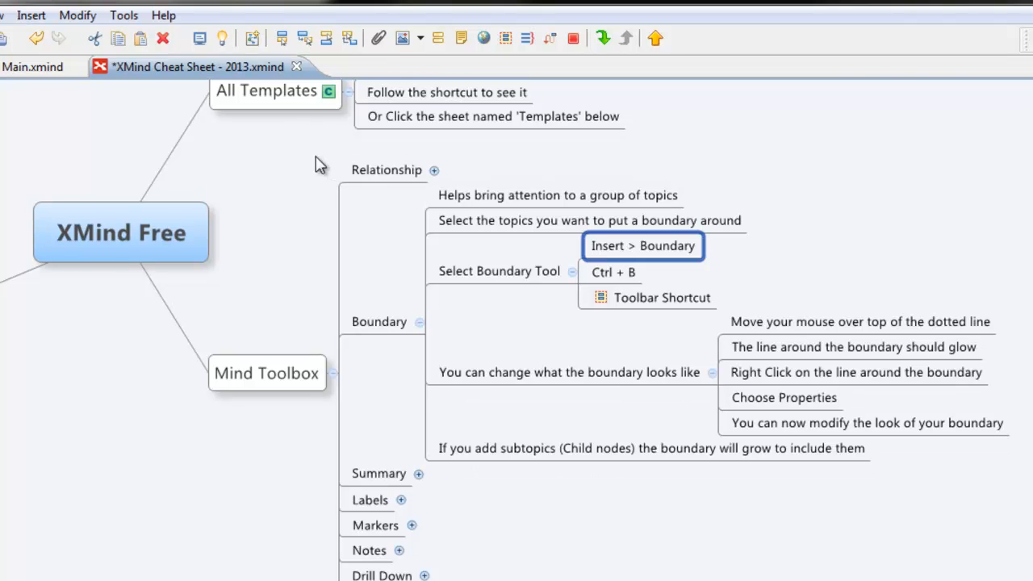
pyautogui.click(30, 16)
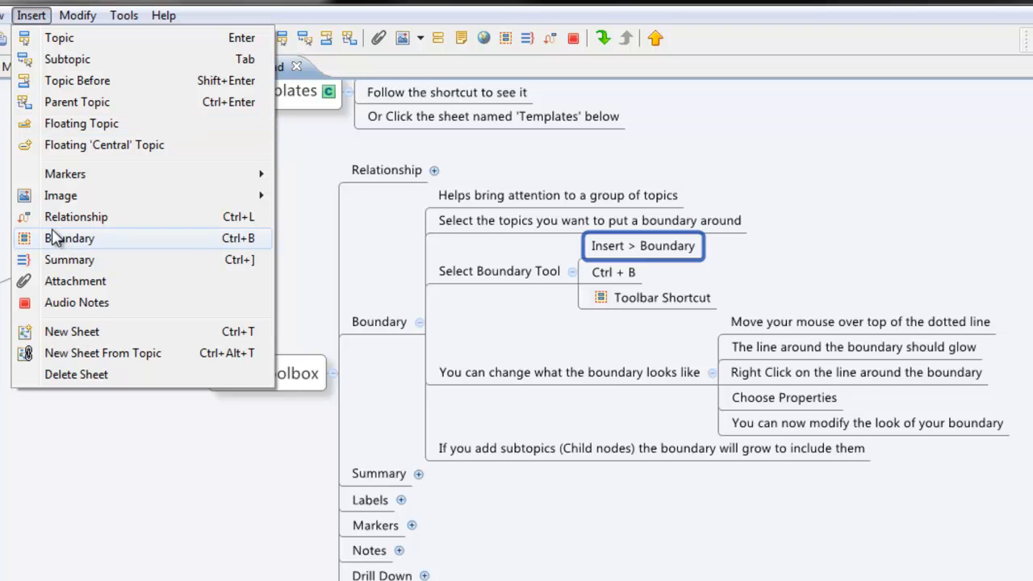
# Step: Dismiss the Insert menu and select the Ctrl + B, Toolbar Shortcut and 'Helps bring attention…' topics
pyautogui.click(631, 287)
pyautogui.click(627, 276)
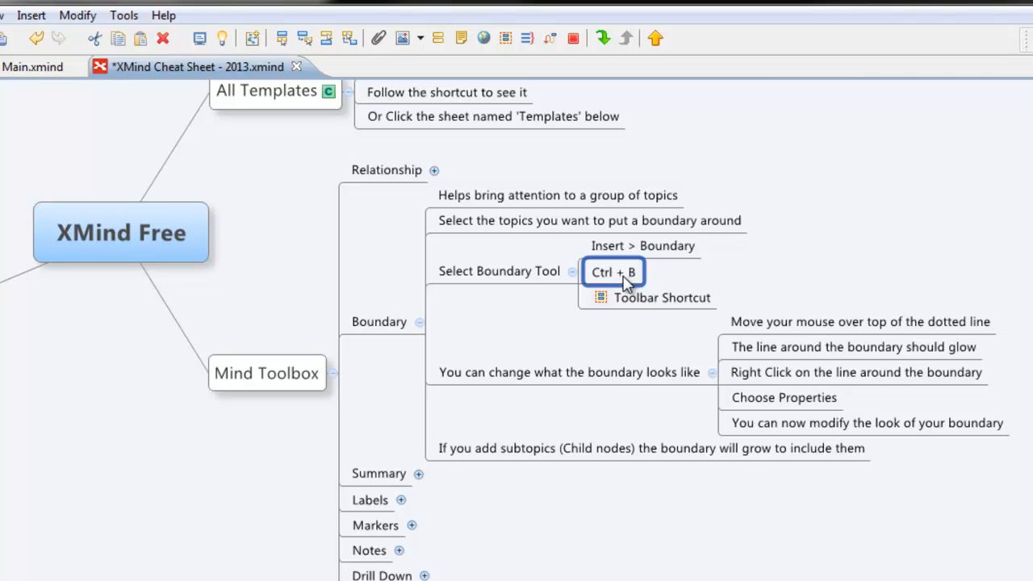
pyautogui.click(618, 299)
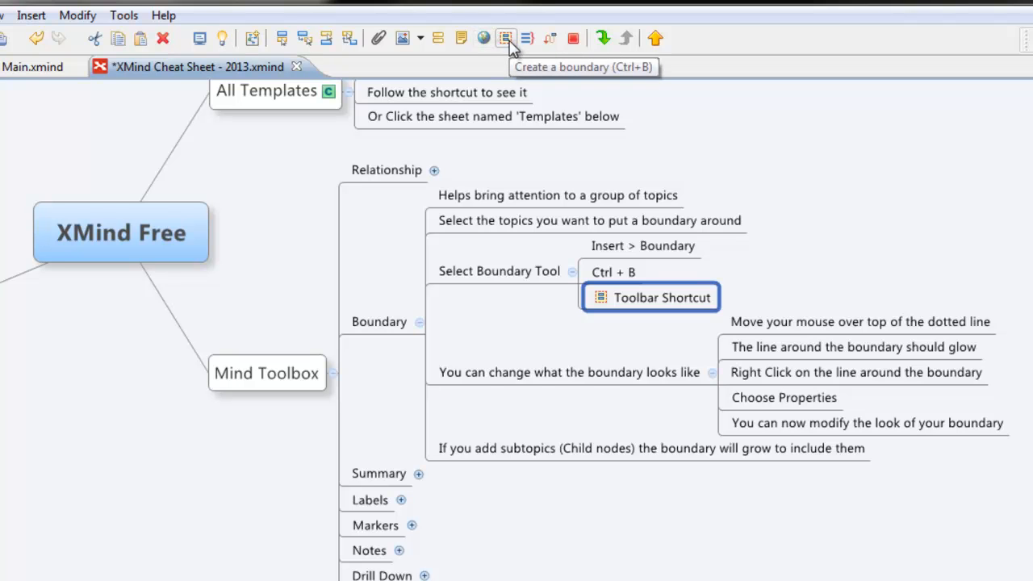
pyautogui.click(610, 272)
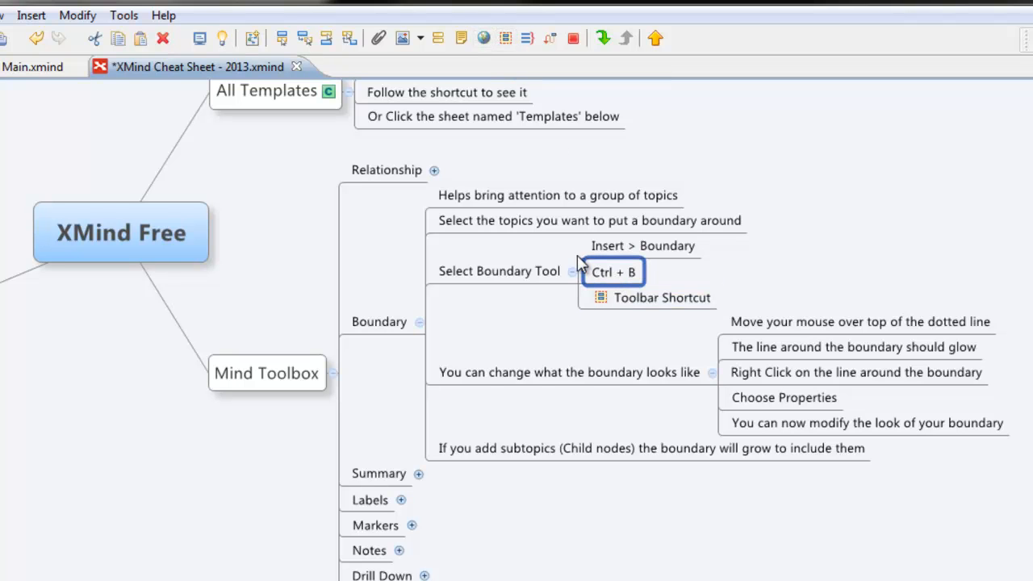
pyautogui.click(646, 300)
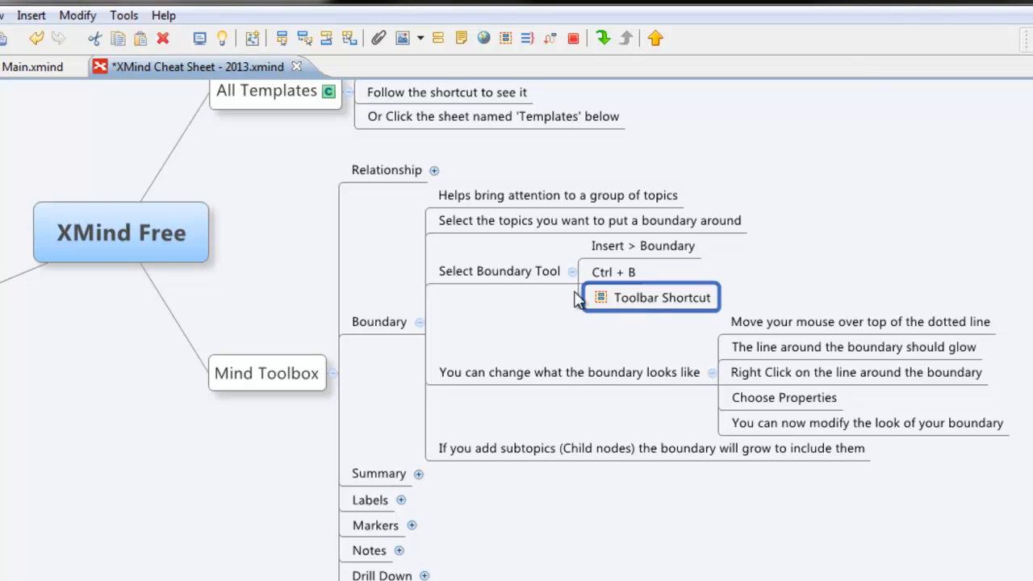
pyautogui.click(516, 202)
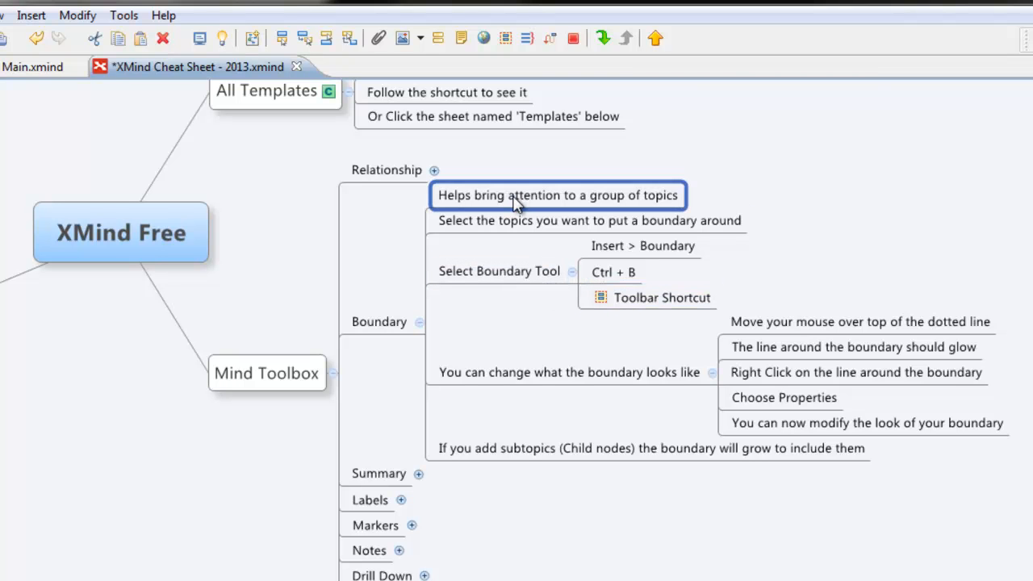
# Step: Extend the selection down to Select Boundary Tool and wrap those three topics in a boundary
pyautogui.hotkey('shift', 'Down')
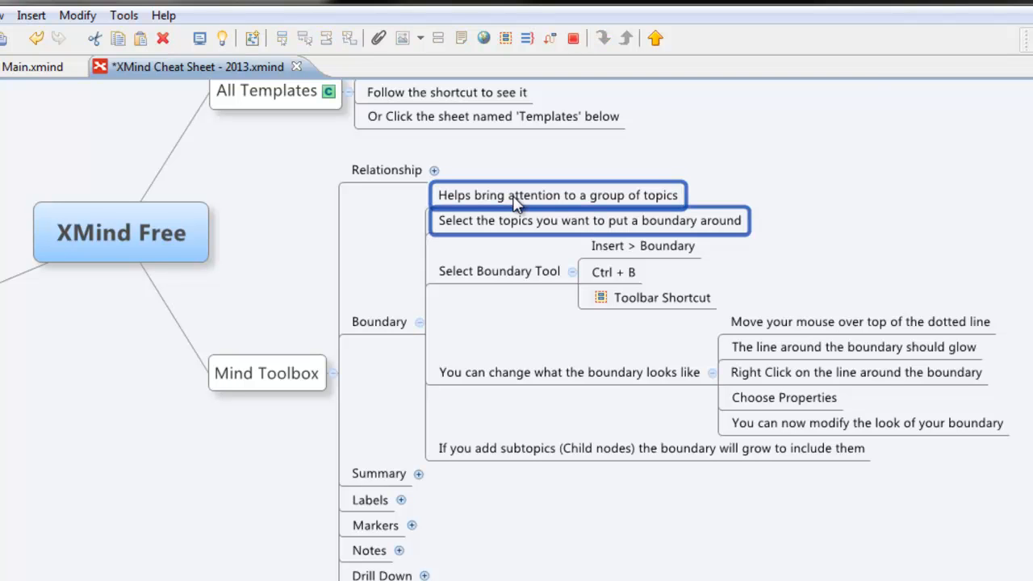
pyautogui.hotkey('shift', 'Down')
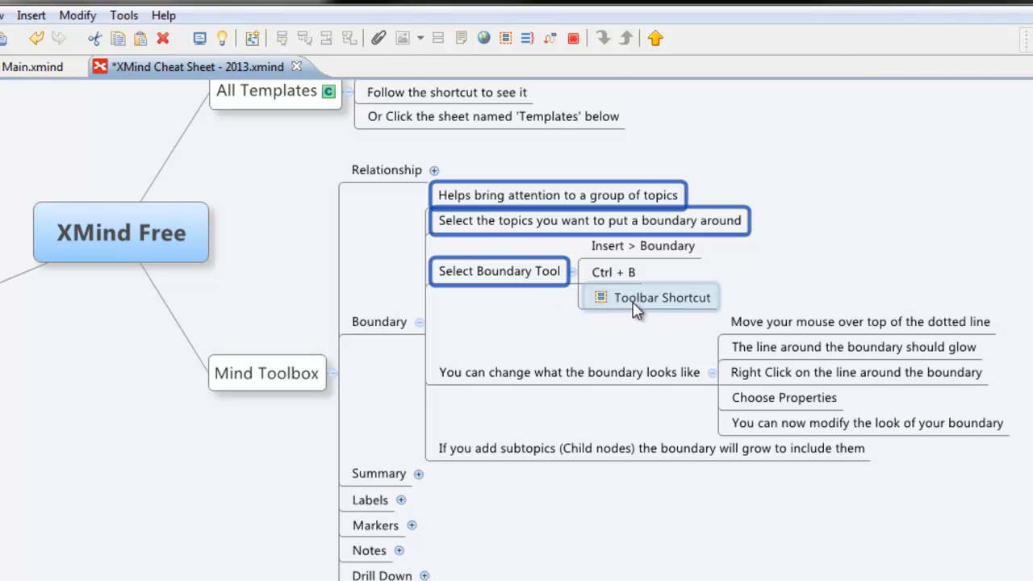
pyautogui.click(506, 39)
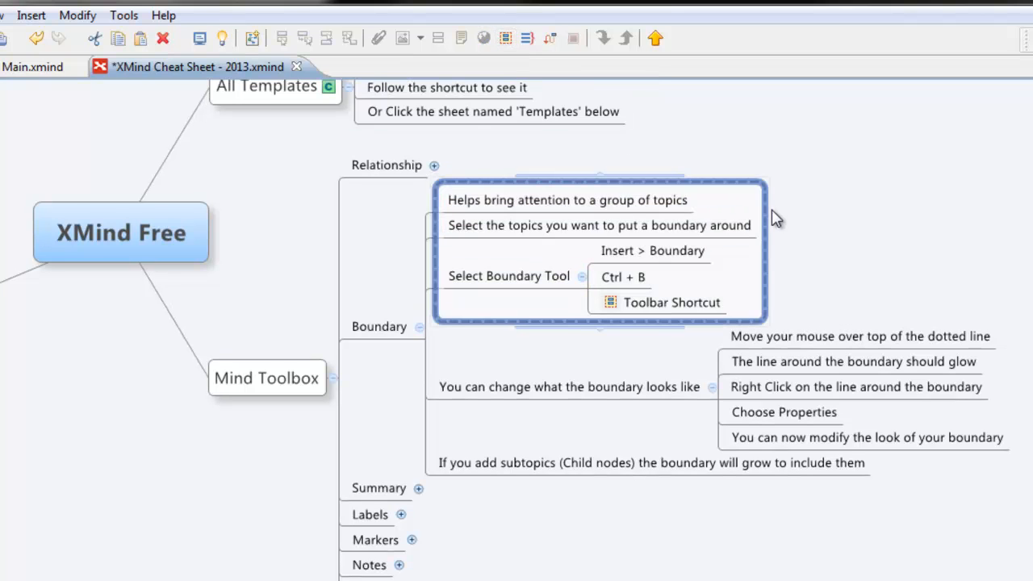
pyautogui.click(857, 239)
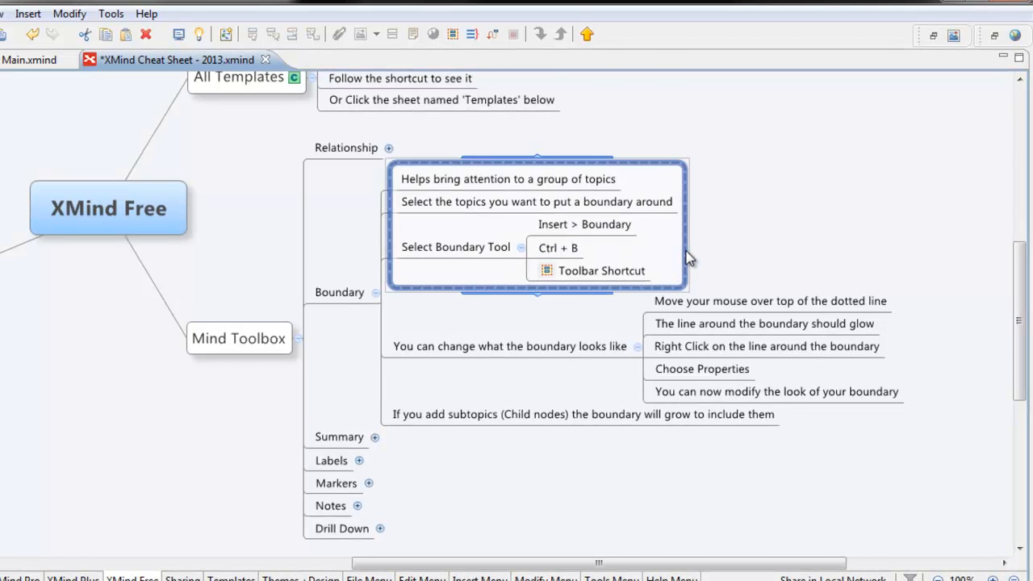
# Step: Open the boundary's properties and raise its fill opacity from 50% to 62%
pyautogui.rightClick(690, 257)
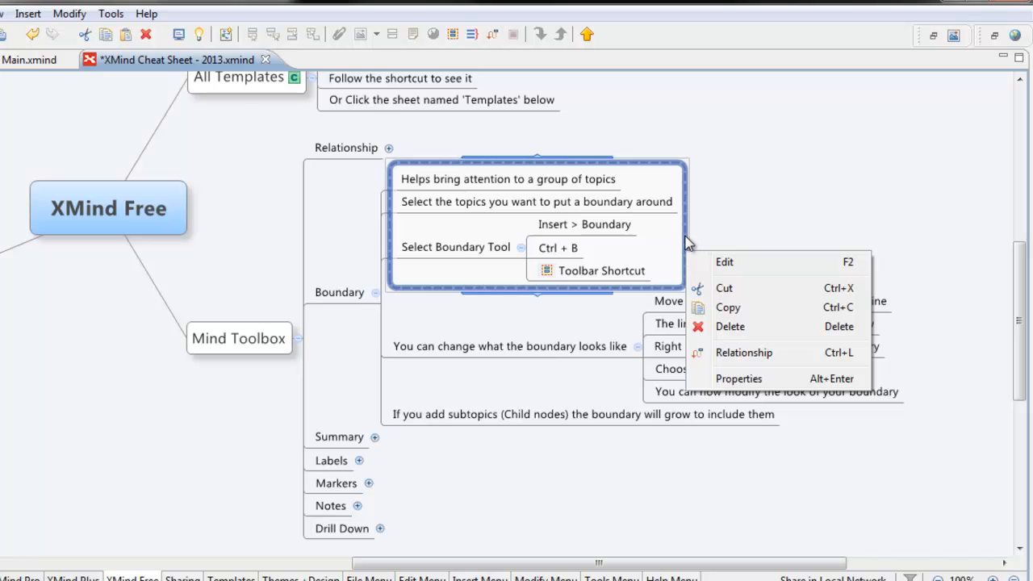
pyautogui.click(736, 378)
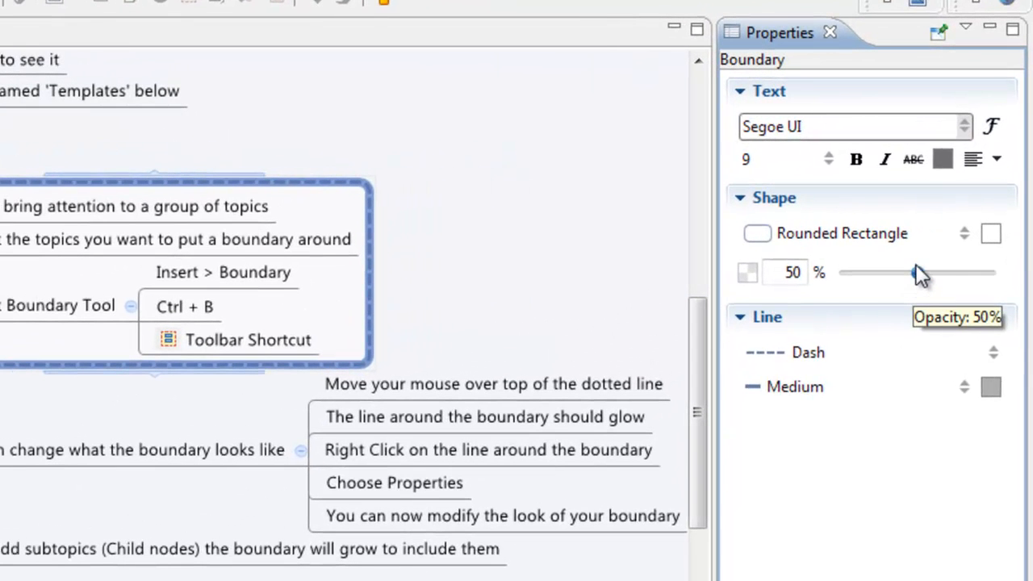
pyautogui.moveTo(915, 266); pyautogui.dragTo(955, 284)
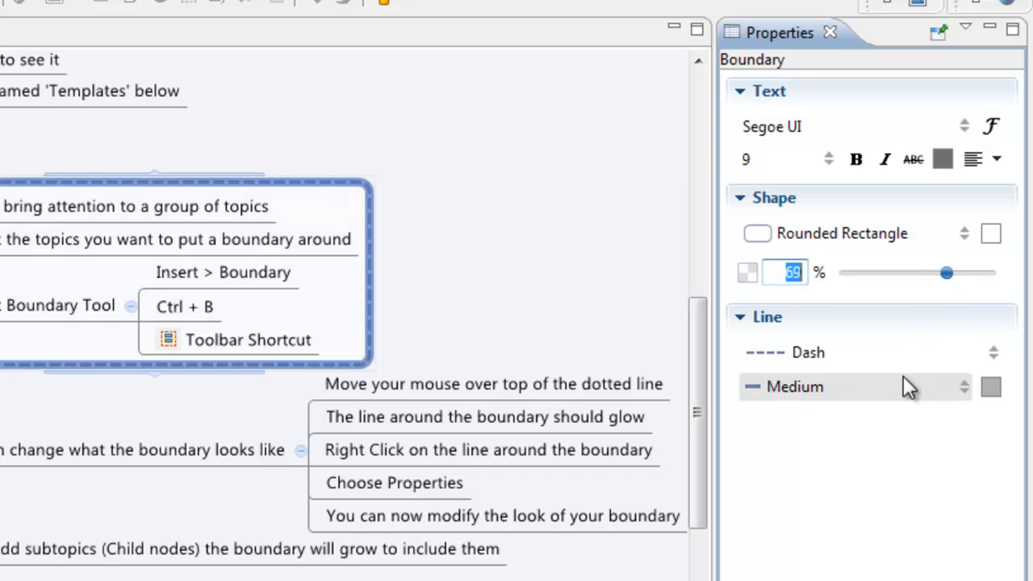
# Step: Give the boundary a dotted, thin outline, then deselect it
pyautogui.click(991, 357)
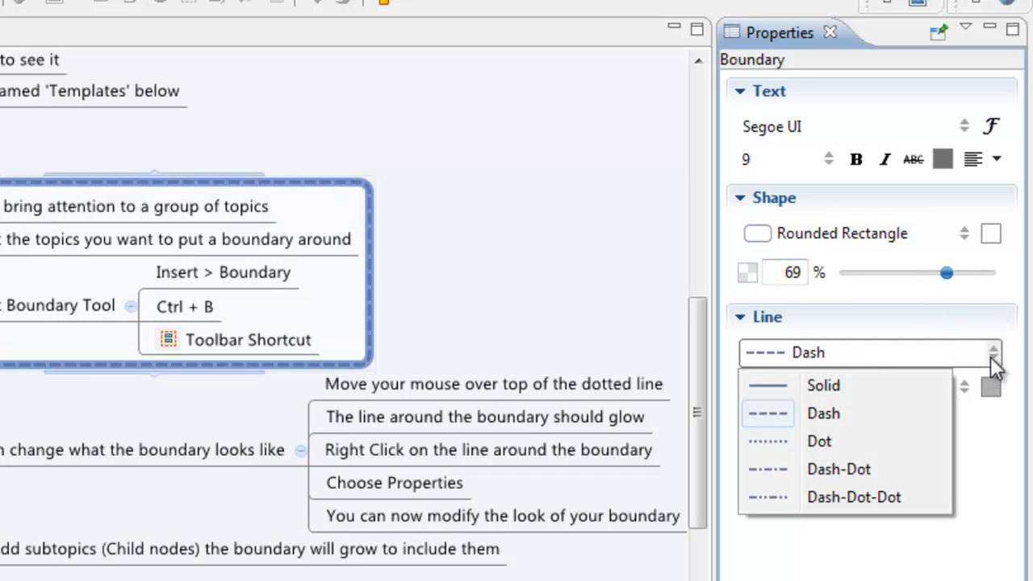
pyautogui.click(815, 441)
pyautogui.click(968, 392)
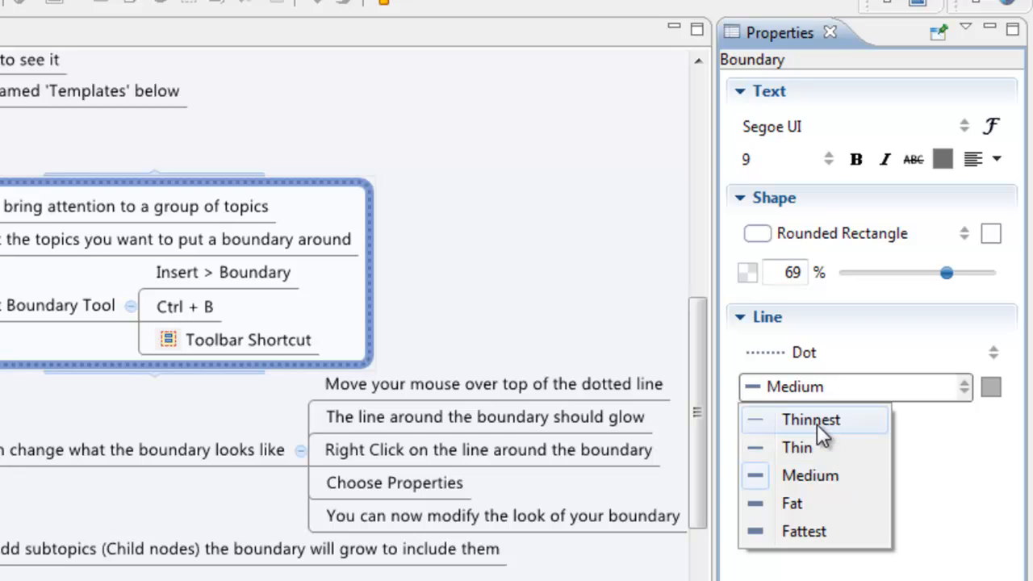
pyautogui.click(810, 445)
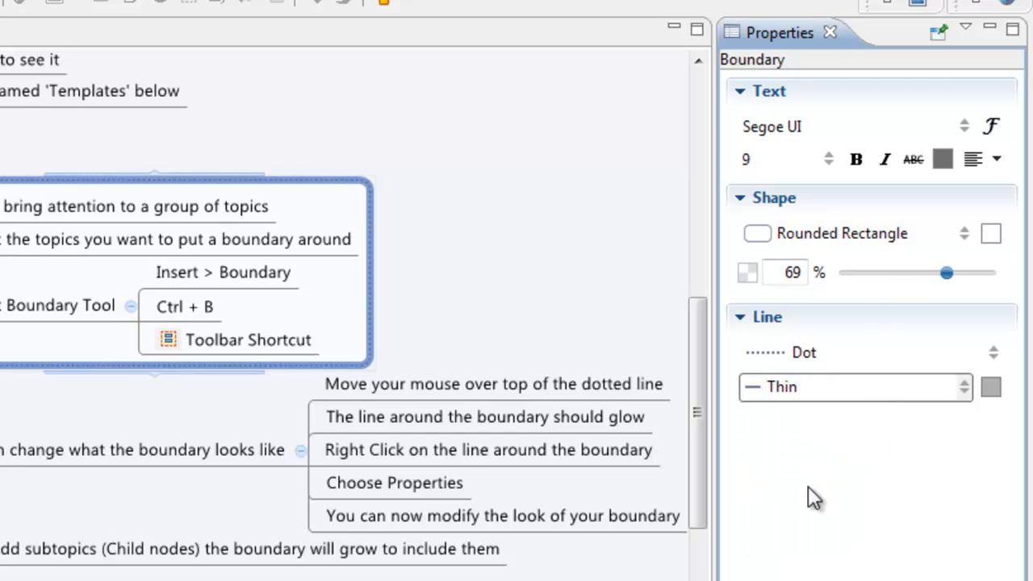
pyautogui.click(556, 242)
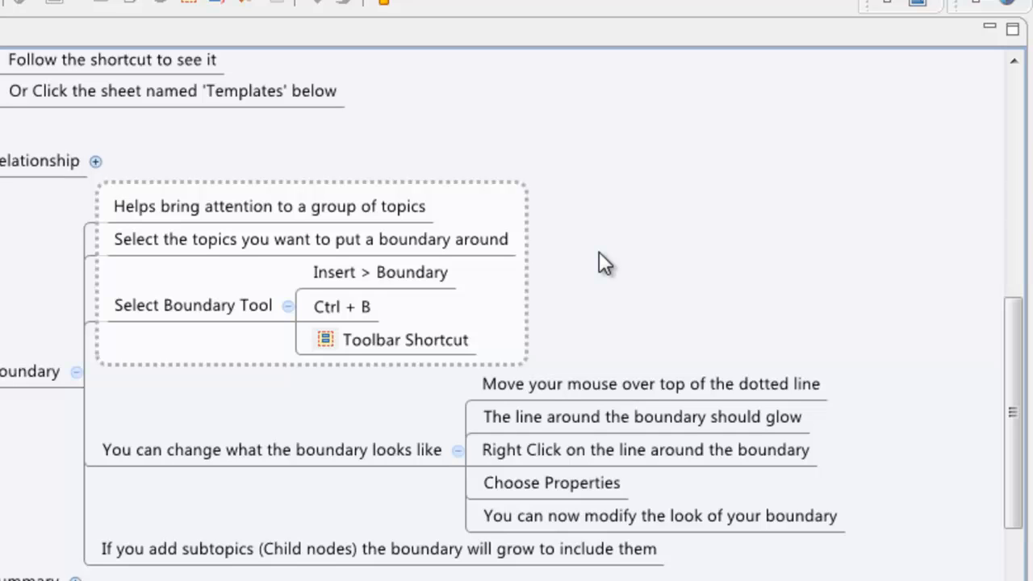
# Step: Add a child topic named 'subtopic' under Insert > Boundary
pyautogui.click(439, 277)
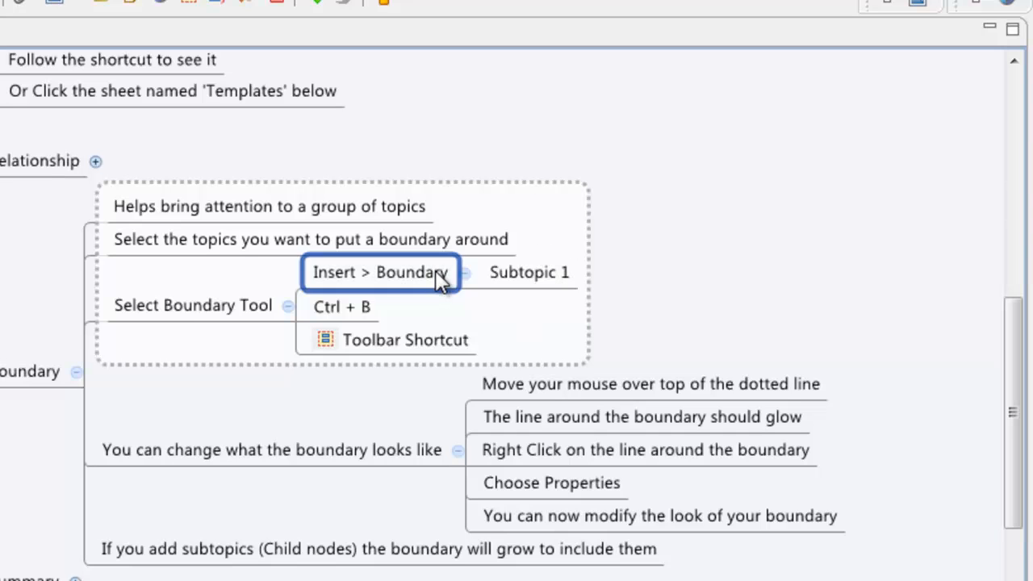
pyautogui.press('Tab')
pyautogui.write('subtopic')
pyautogui.press('Return')
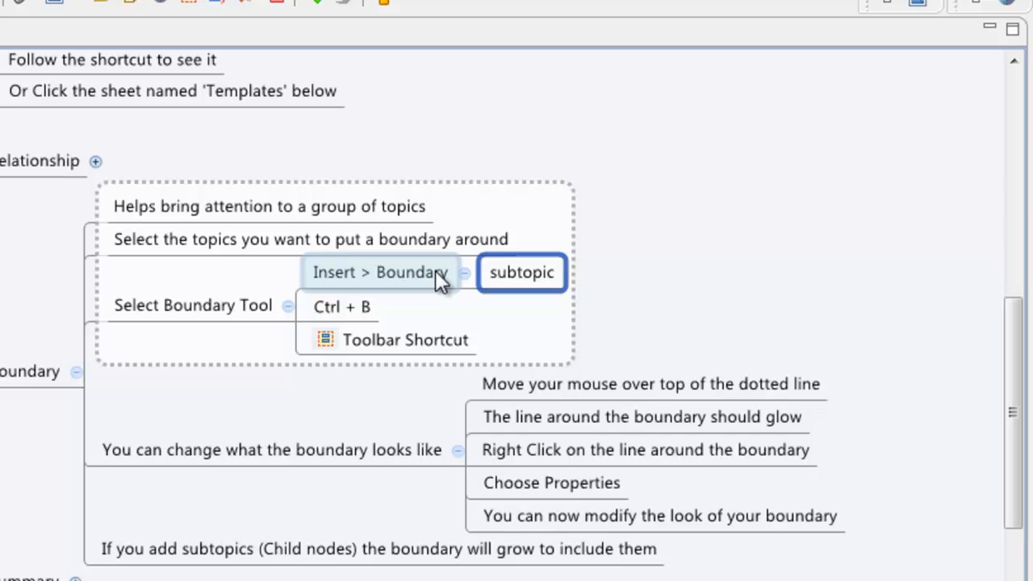
# Step: Add a sibling subtopic with a long title ending 'is really long' so the boundary grows
pyautogui.press('F2')
pyautogui.press('End')
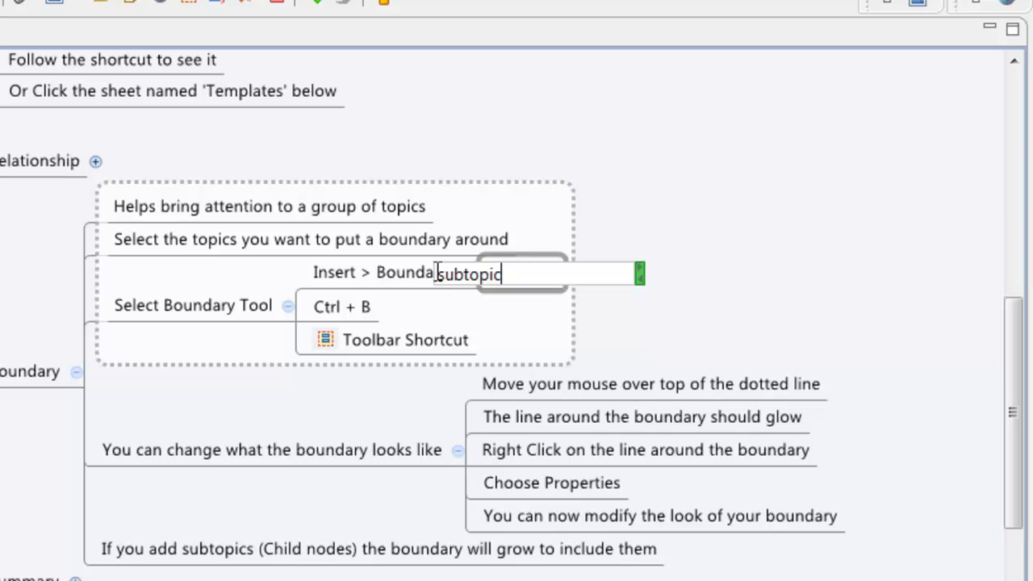
pyautogui.press('Return')
pyautogui.press('Return')
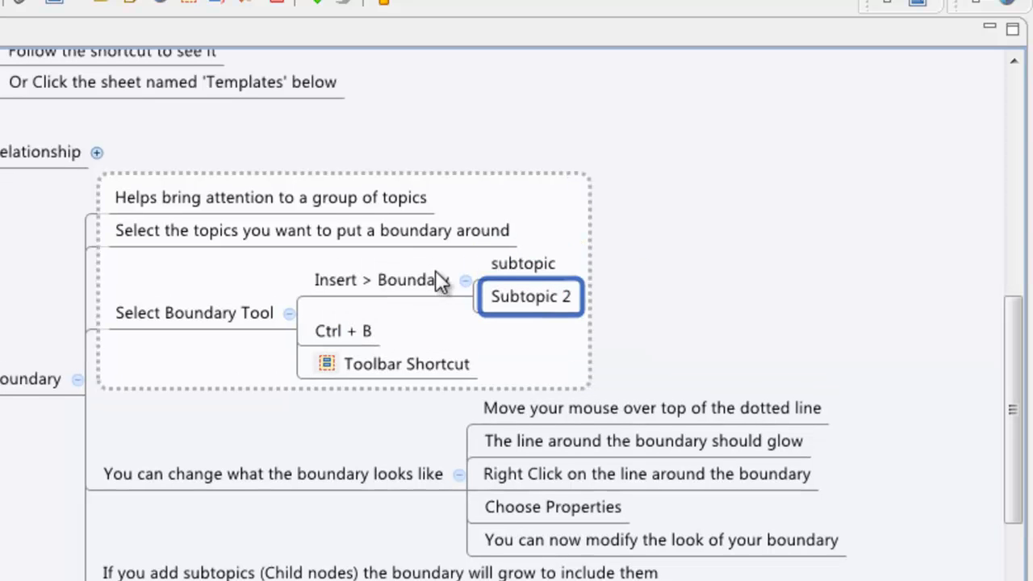
pyautogui.write('if the su')
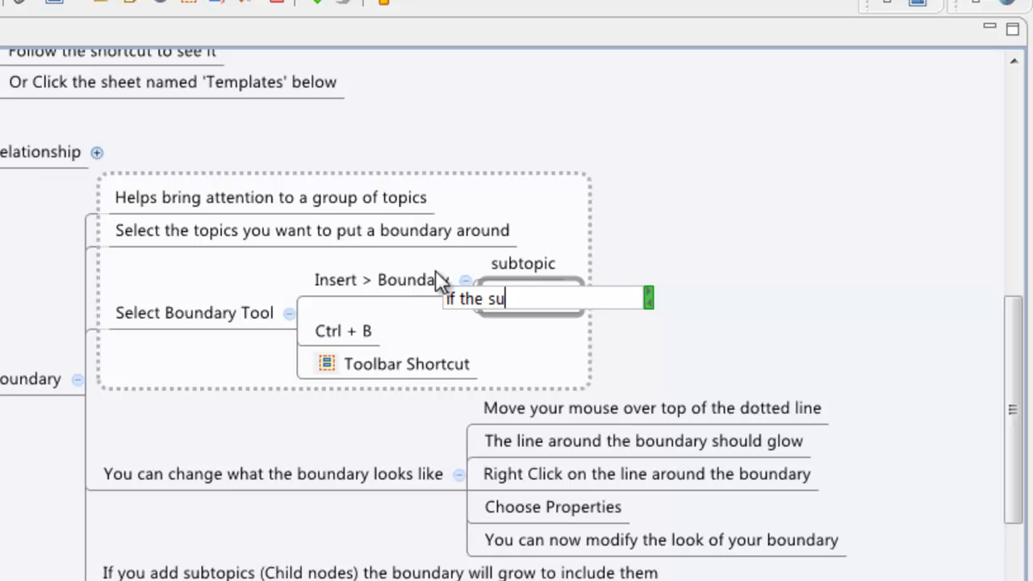
pyautogui.write('btoic')
pyautogui.press('BackSpace')
pyautogui.press('BackSpace')
pyautogui.press('BackSpace')
pyautogui.write('opic re')
pyautogui.press('BackSpace')
pyautogui.press('BackSpace')
pyautogui.write('is really ')
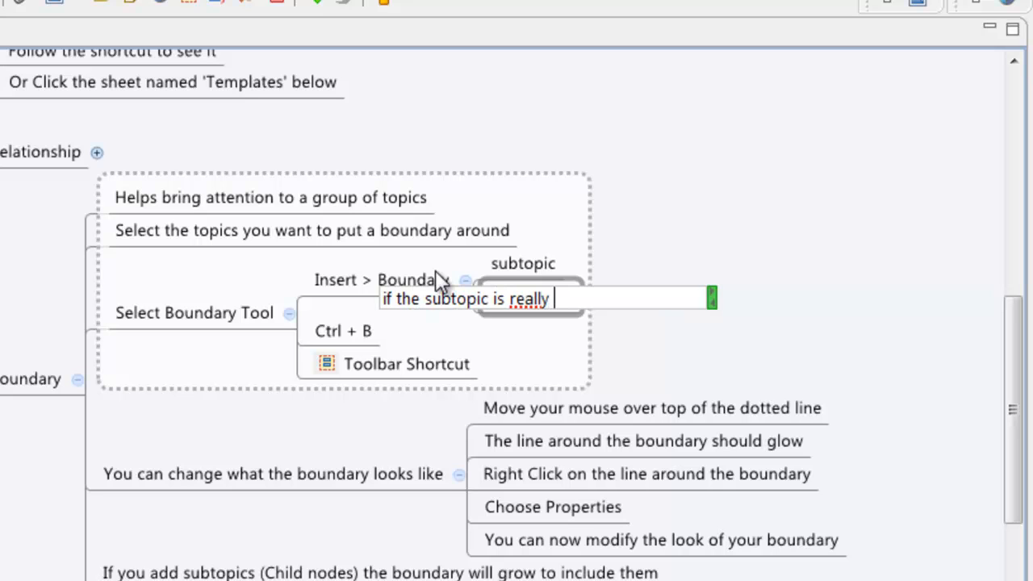
pyautogui.write('long')
pyautogui.press('Return')
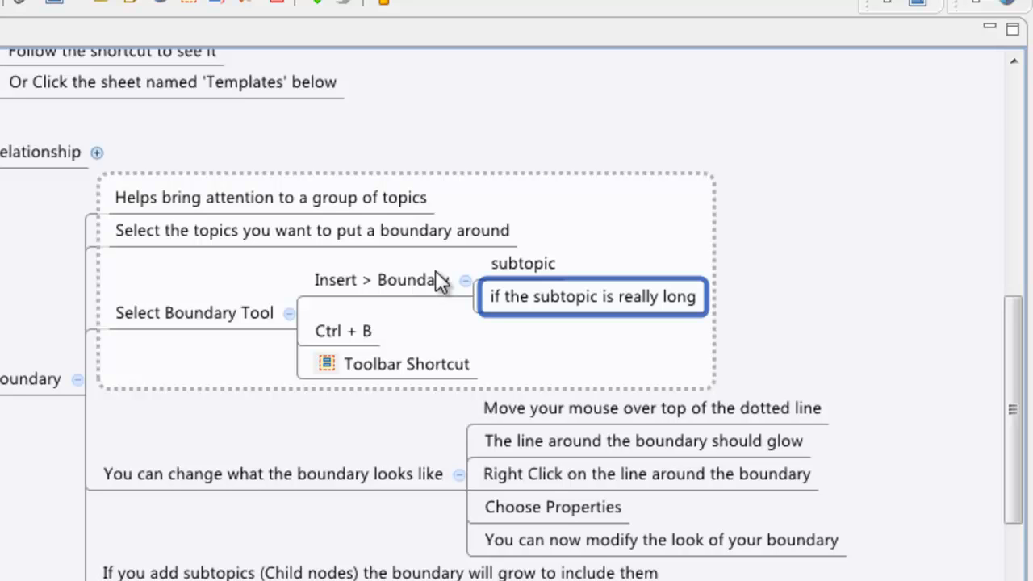
# Step: Delete both new subtopics so the boundary shrinks back, then clear the selection
pyautogui.hotkey('shift', 'Up')
pyautogui.press('Delete')
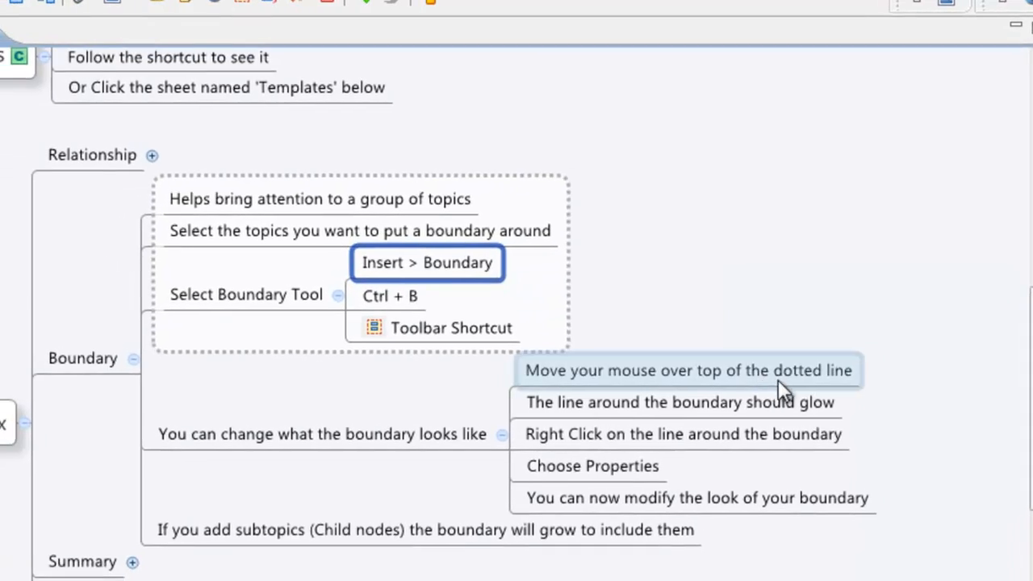
pyautogui.click(665, 274)
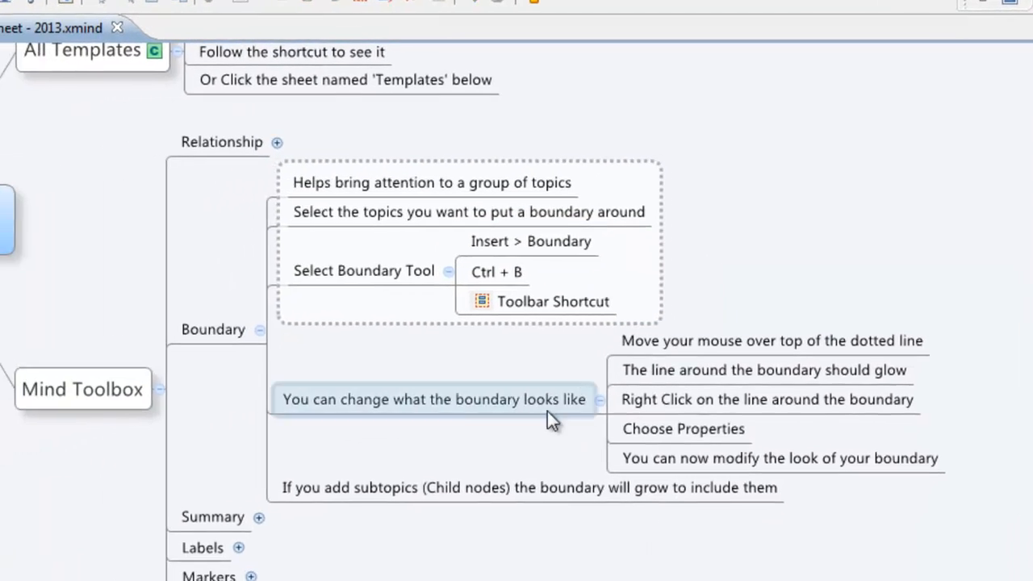
pyautogui.moveTo(304, 311); pyautogui.dragTo(352, 304)
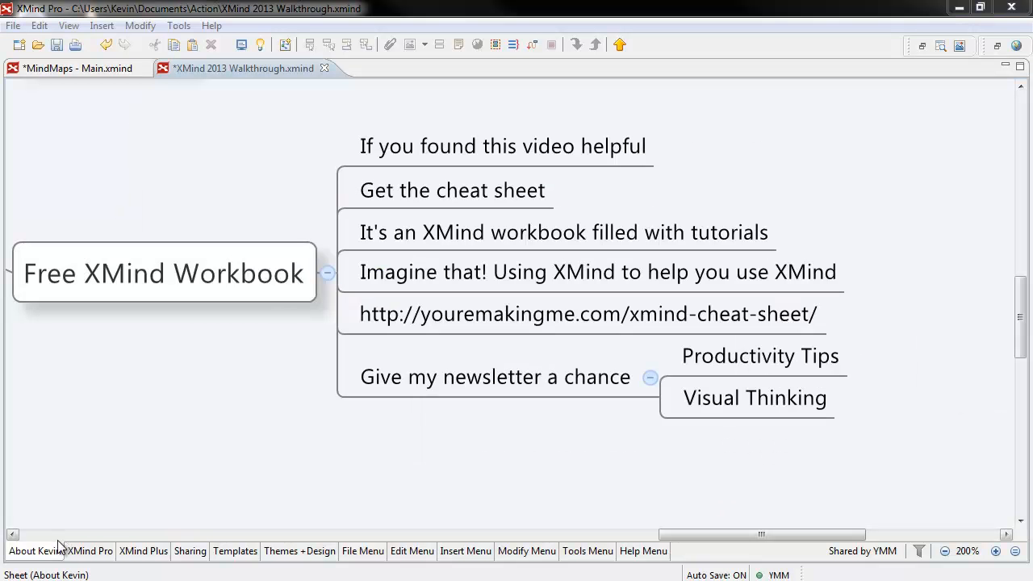
pyautogui.click(142, 552)
pyautogui.click(363, 552)
pyautogui.click(412, 552)
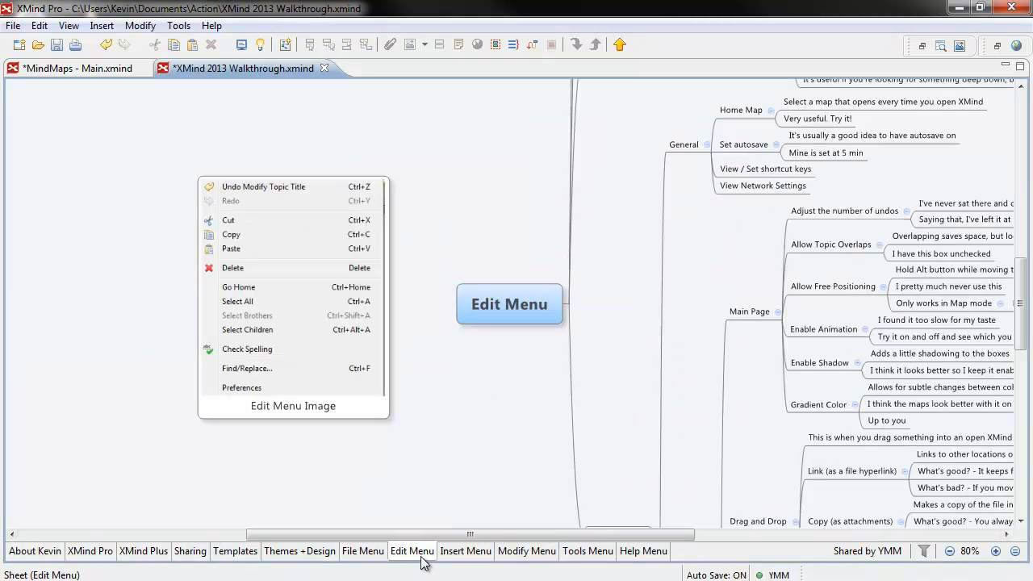
pyautogui.click(52, 553)
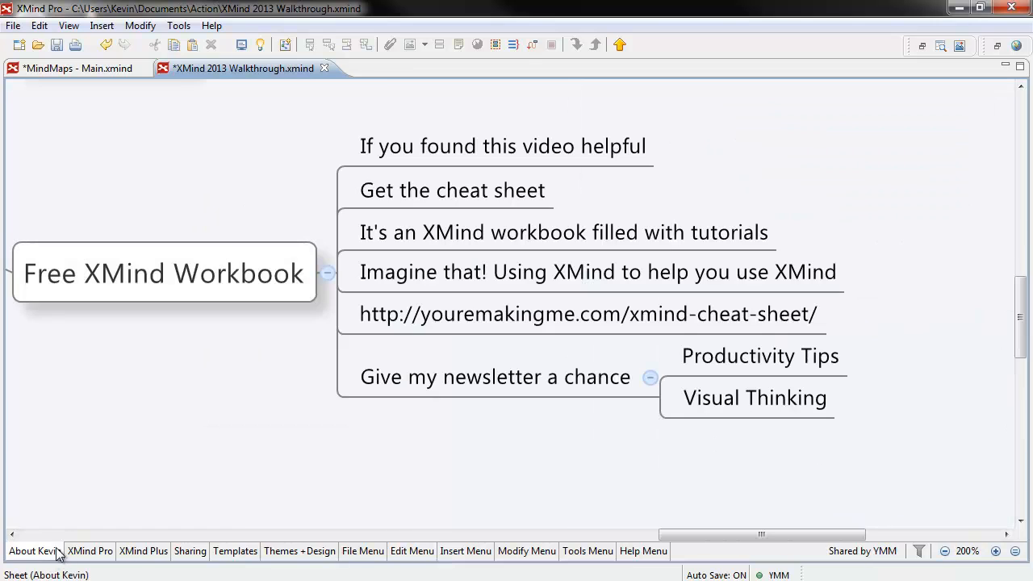
pyautogui.moveTo(68, 552)
pyautogui.click(462, 324)
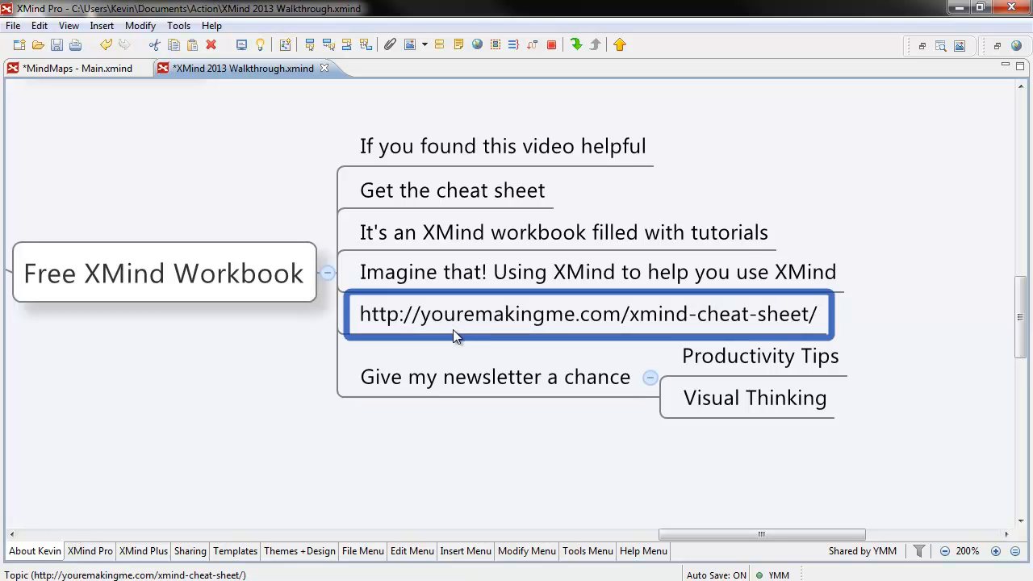